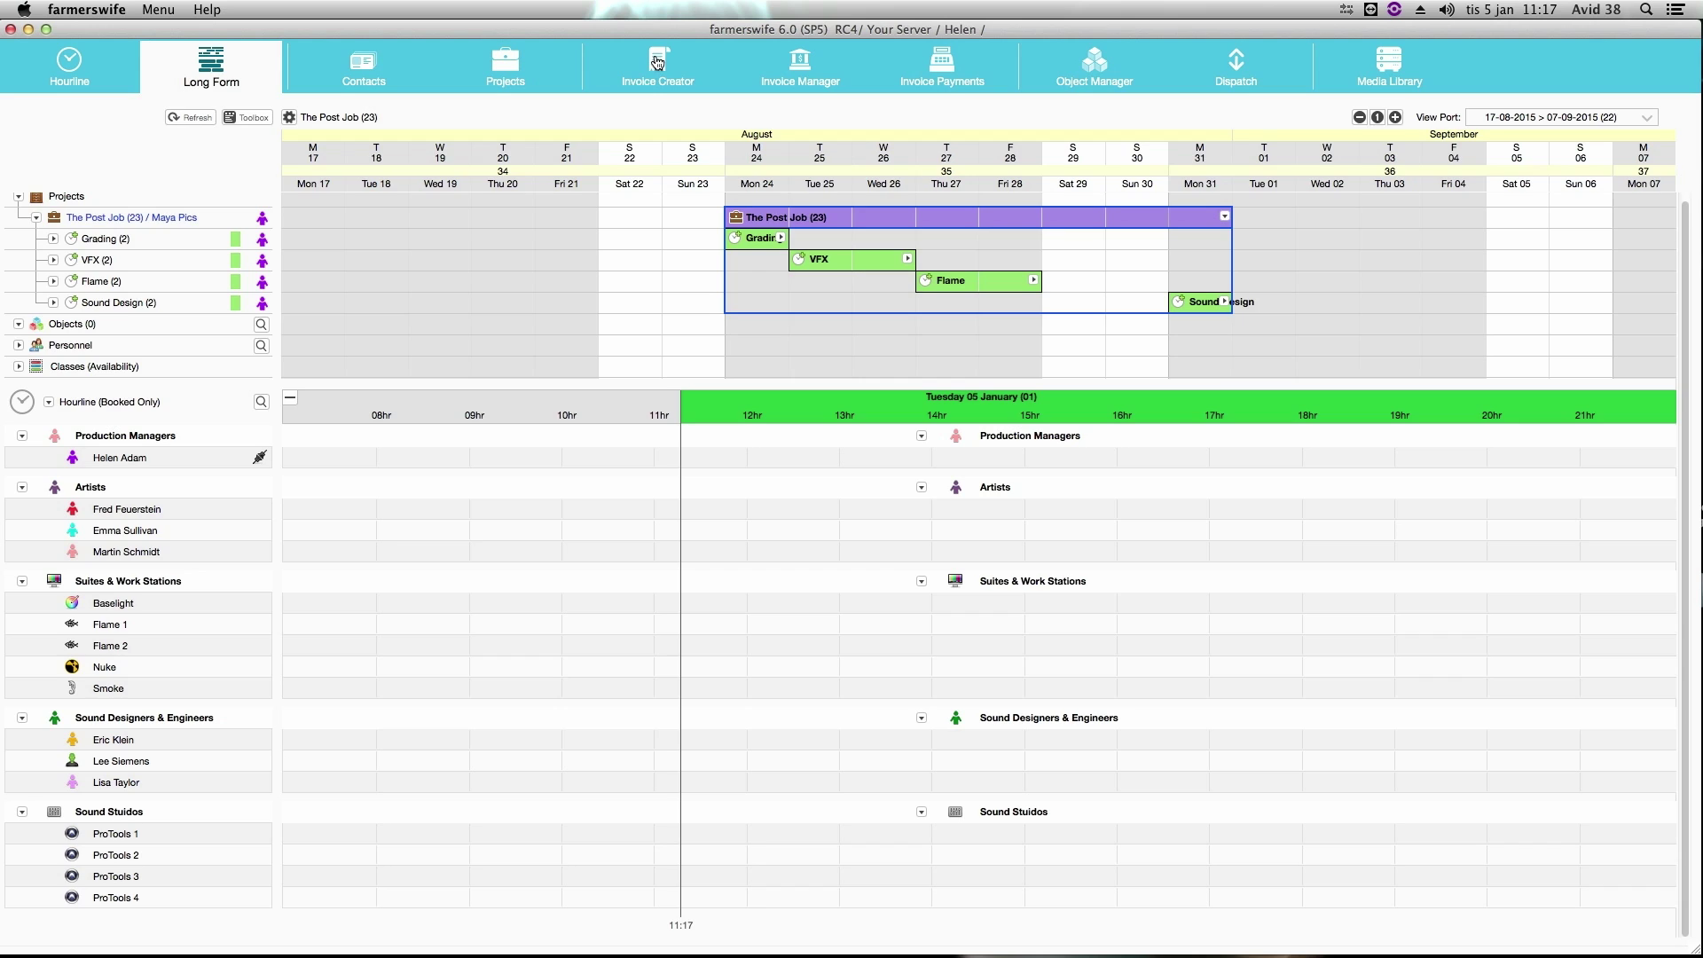
Select the closed Rainbow Man project in the Invoice Creator.
left_click(656, 63)
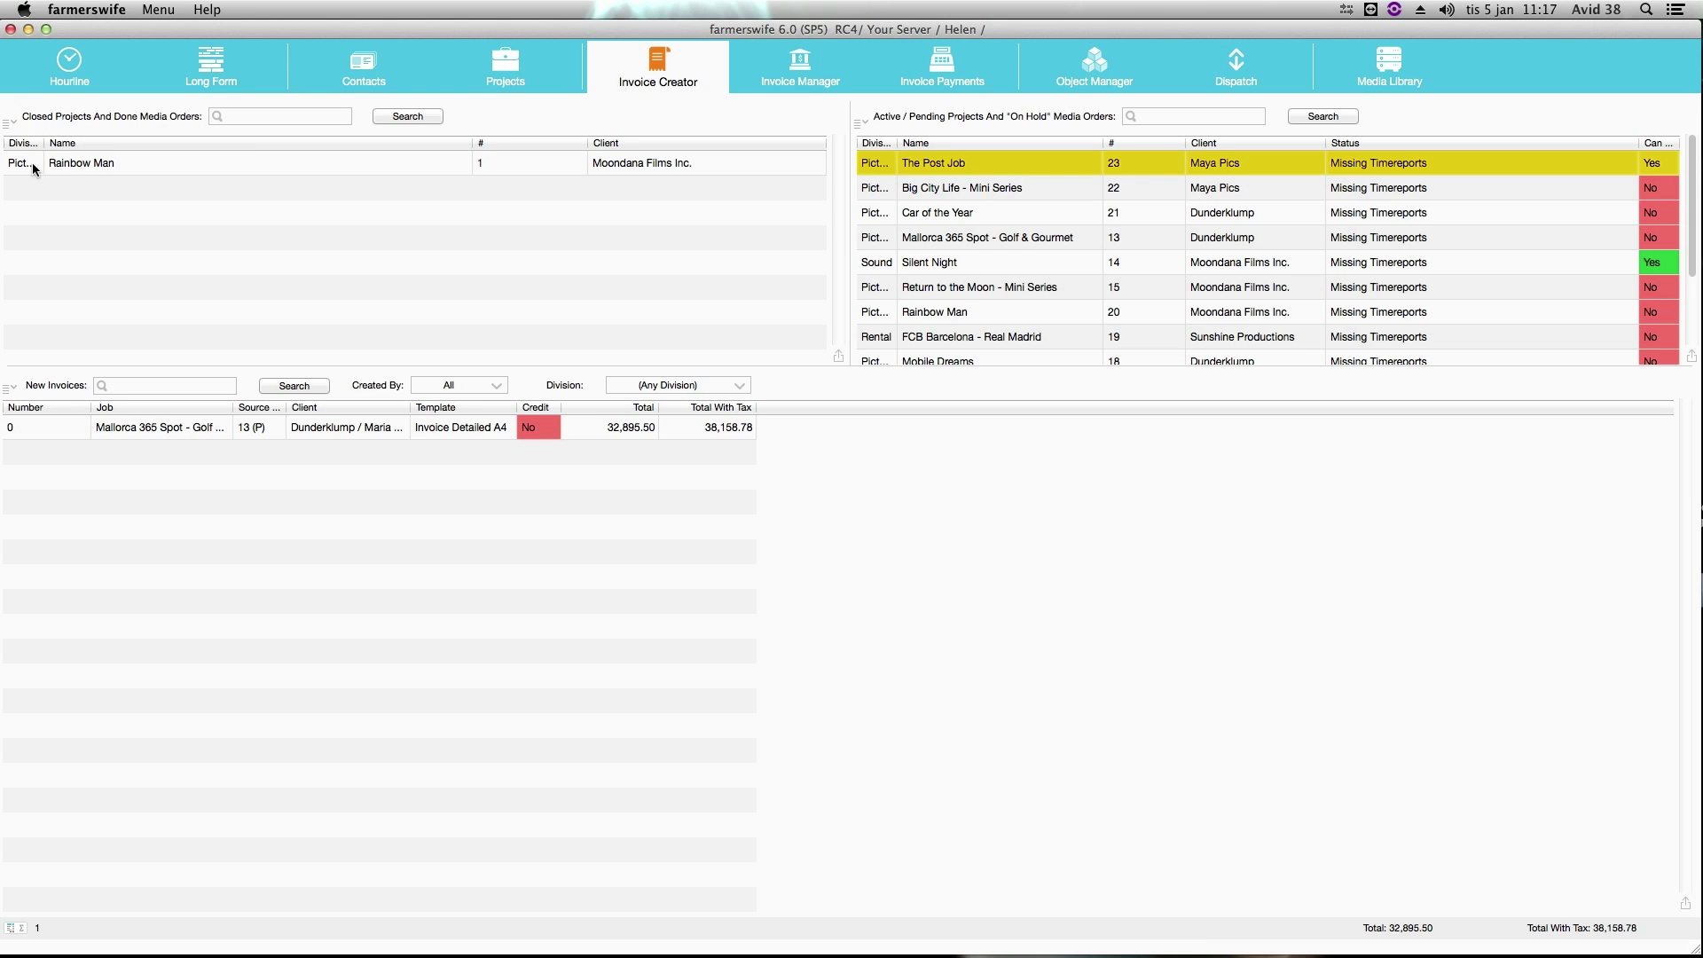
left_click(121, 163)
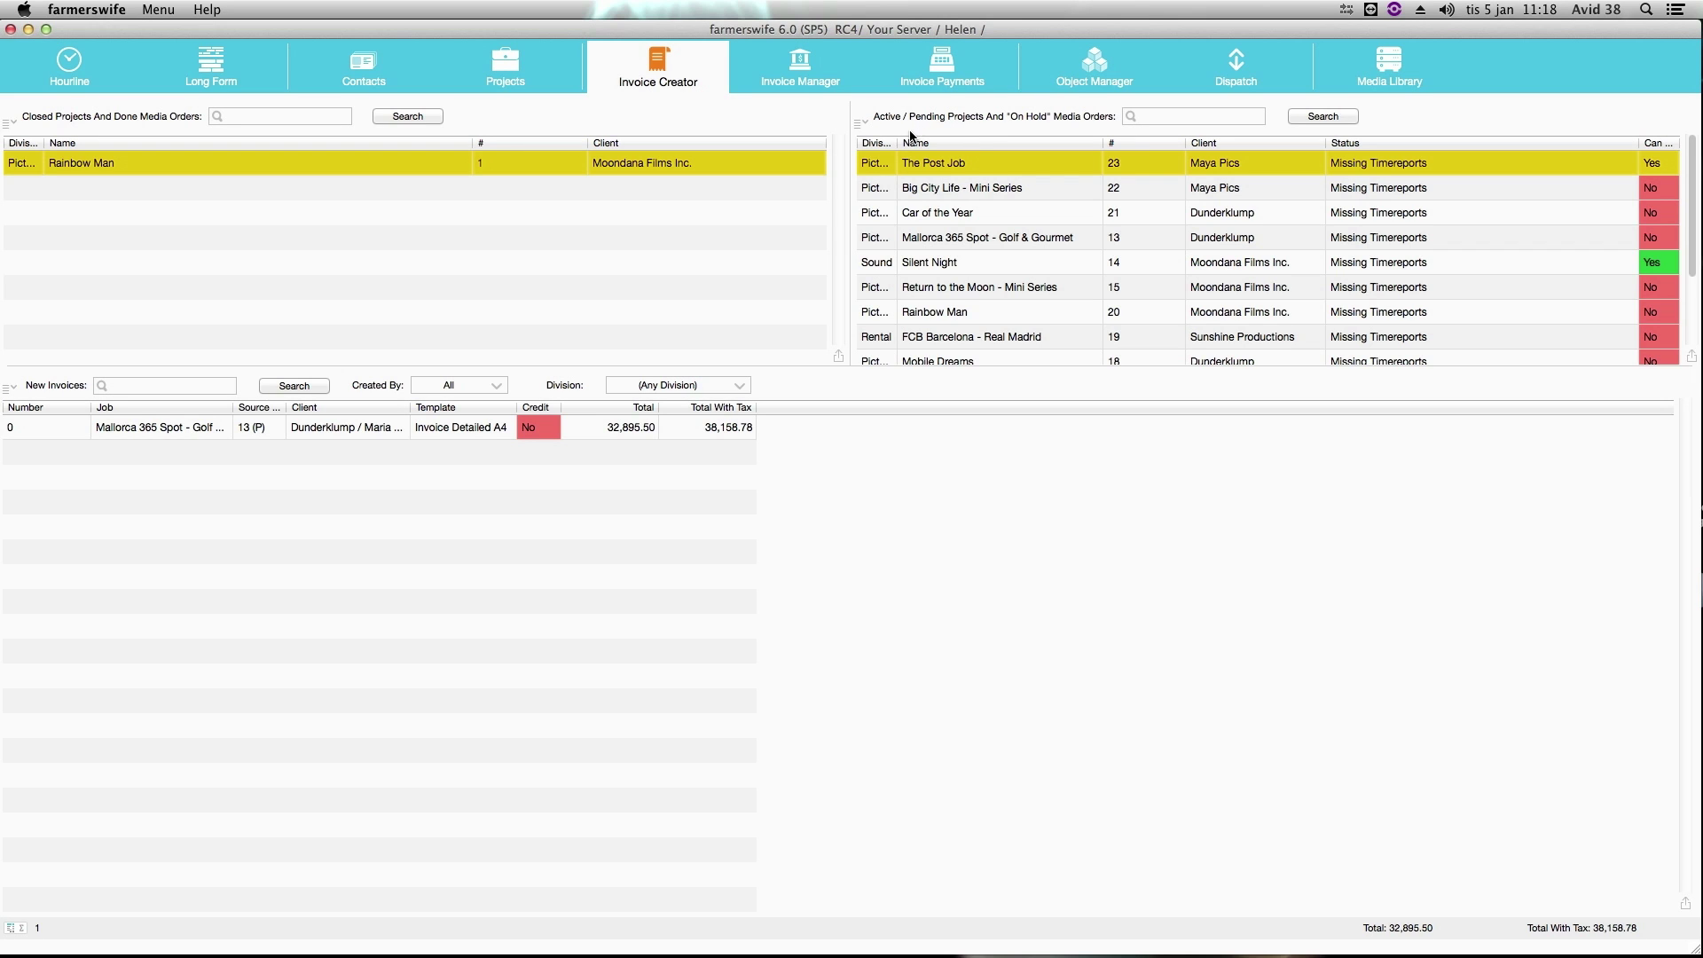
left_click(862, 125)
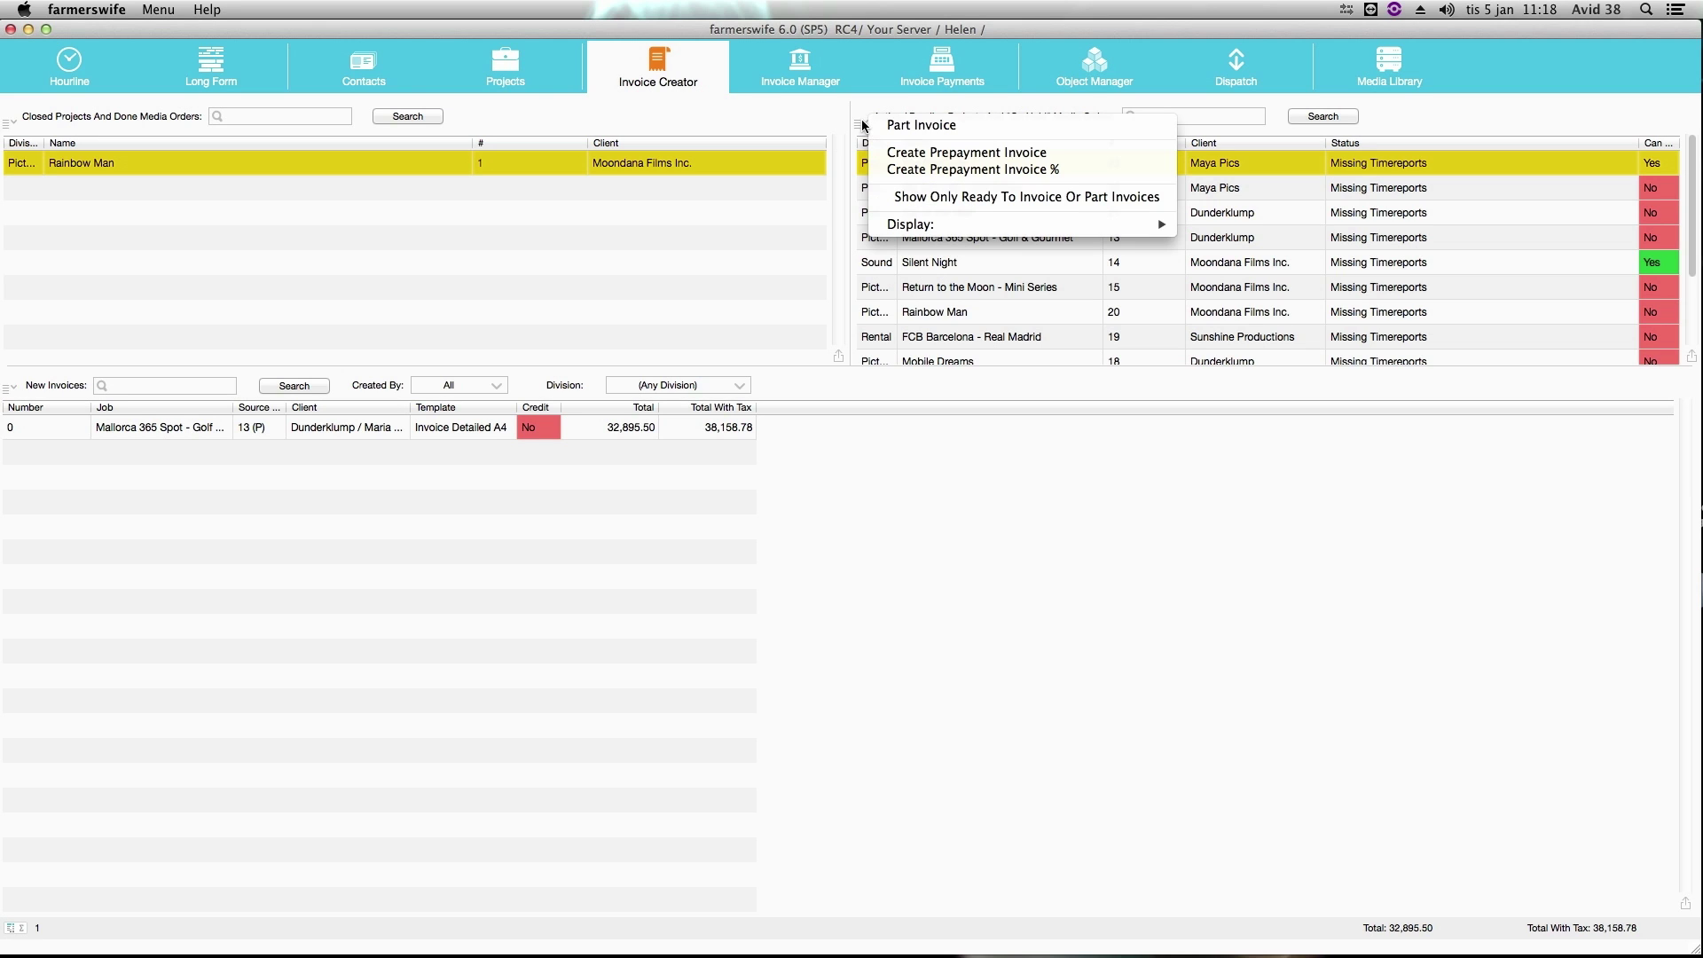
left_click(964, 127)
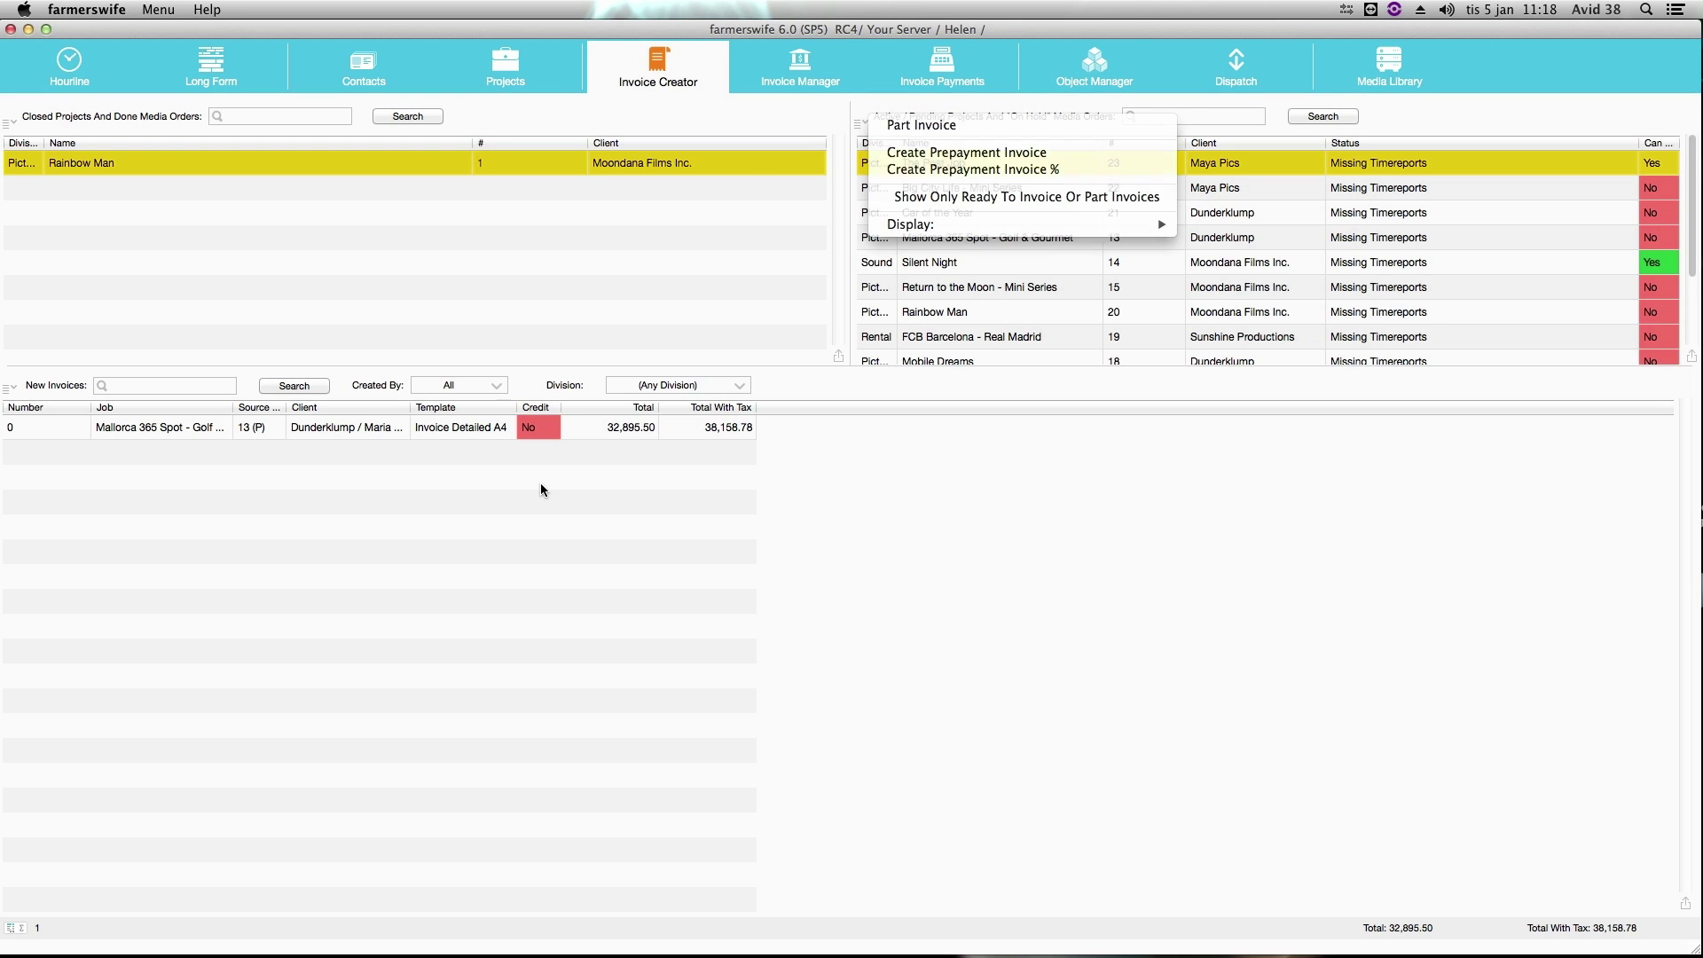